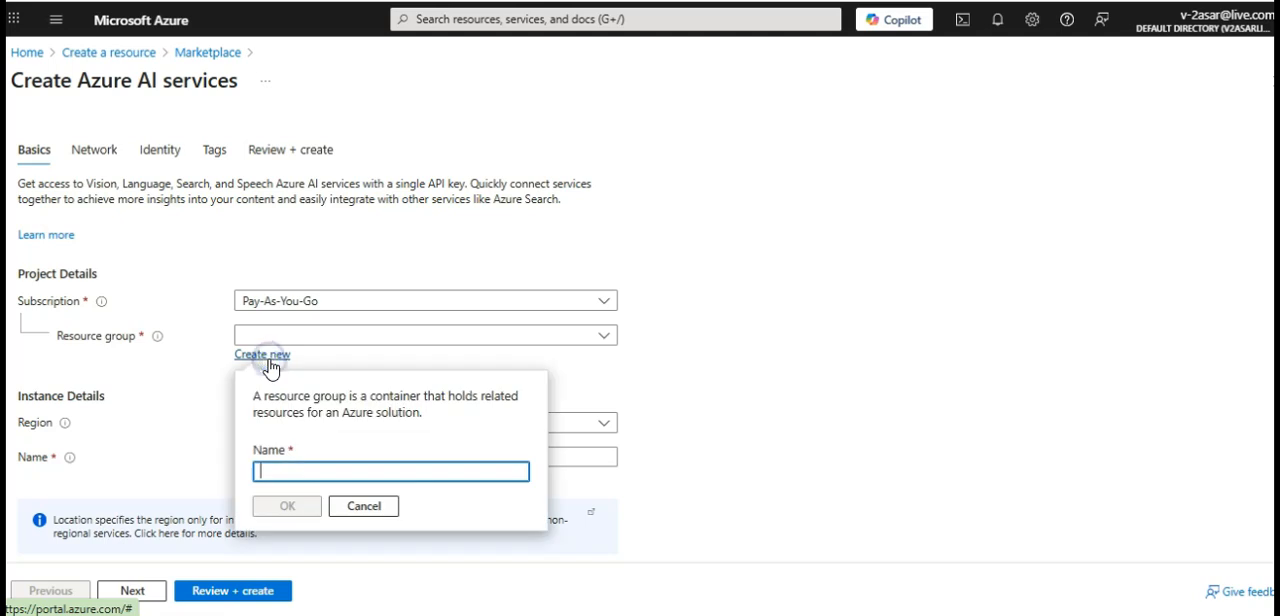
Create a new resource group named testasarazureailab for the Azure AI services resource
left_click(298, 470)
type("testasar")
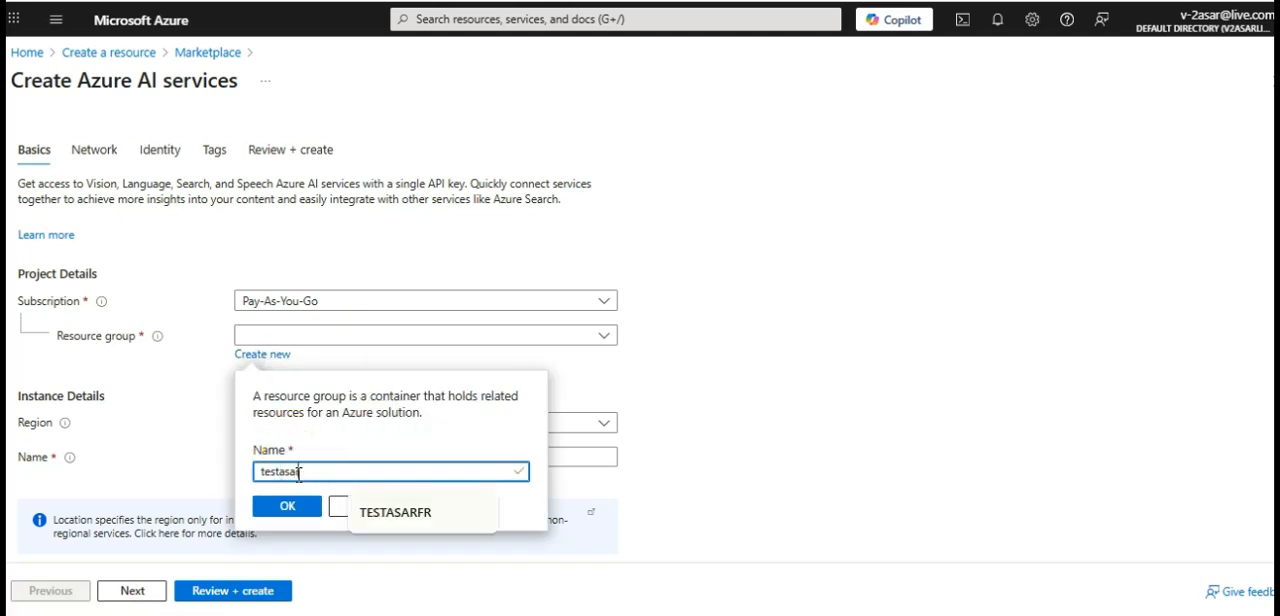
type("azureailab")
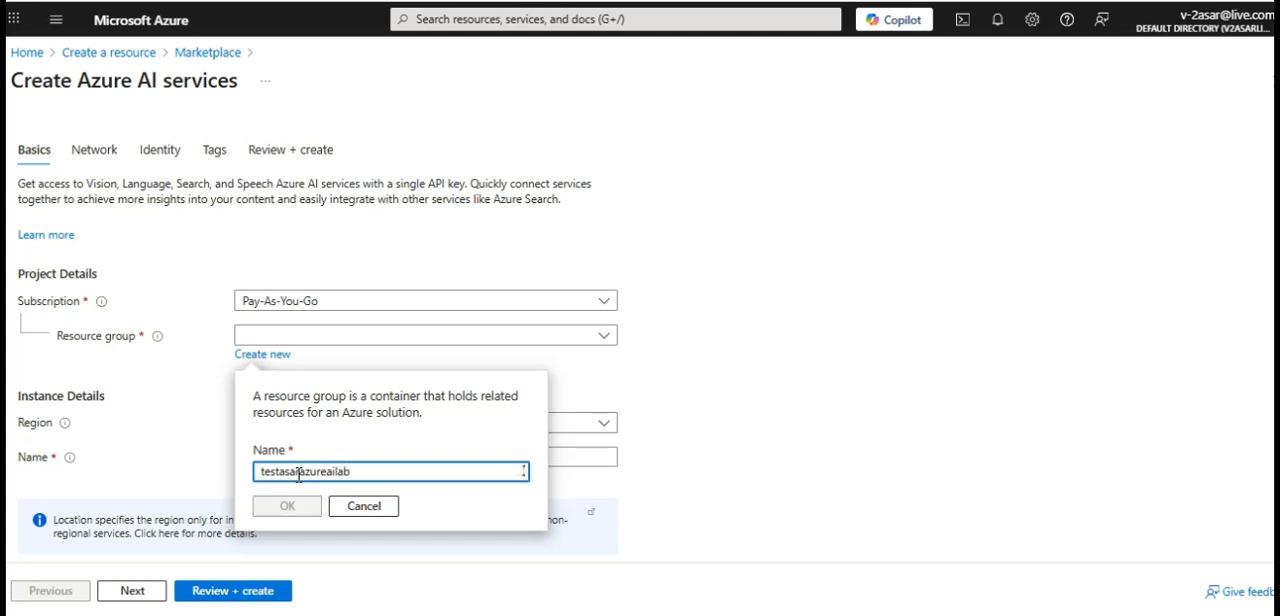
left_click(307, 505)
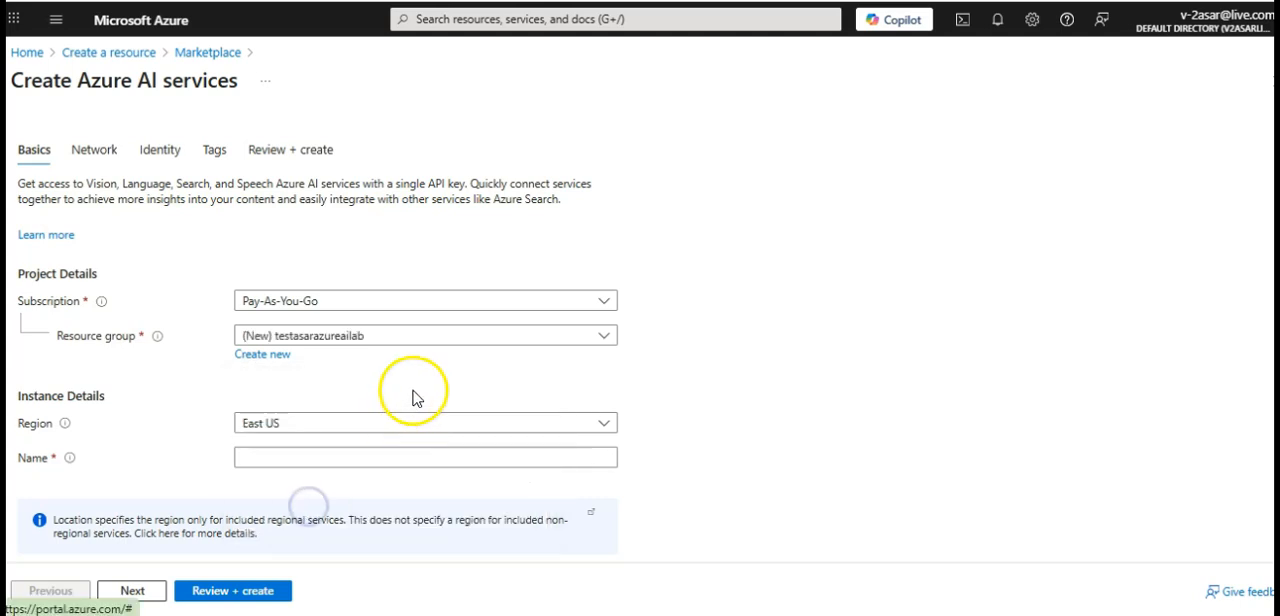
Set the instance region to Central India and name the instance asarazureaimsa
scroll(416, 398, "down", 1)
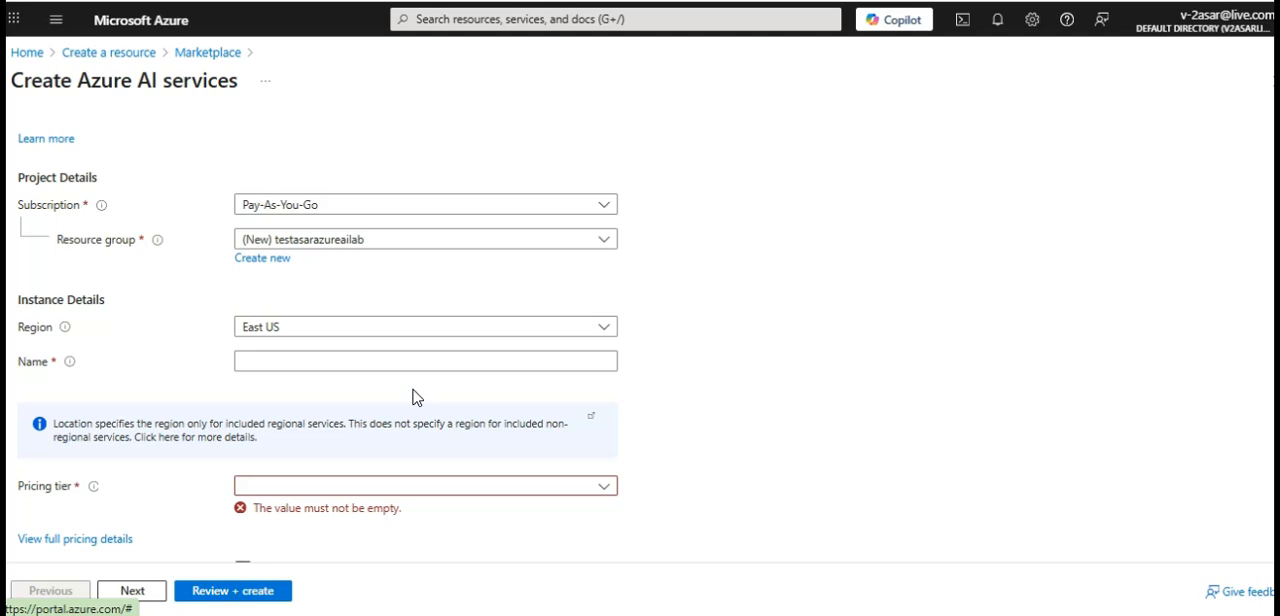
left_click(380, 328)
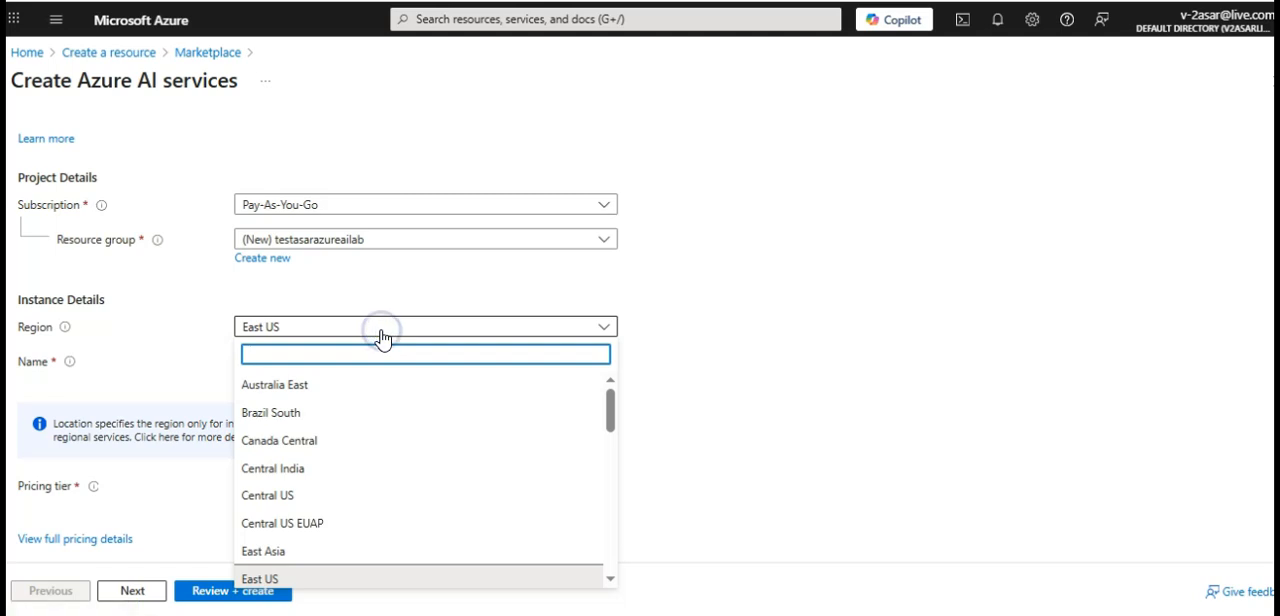
left_click(296, 470)
scroll(469, 360, "down", 1)
left_click(346, 268)
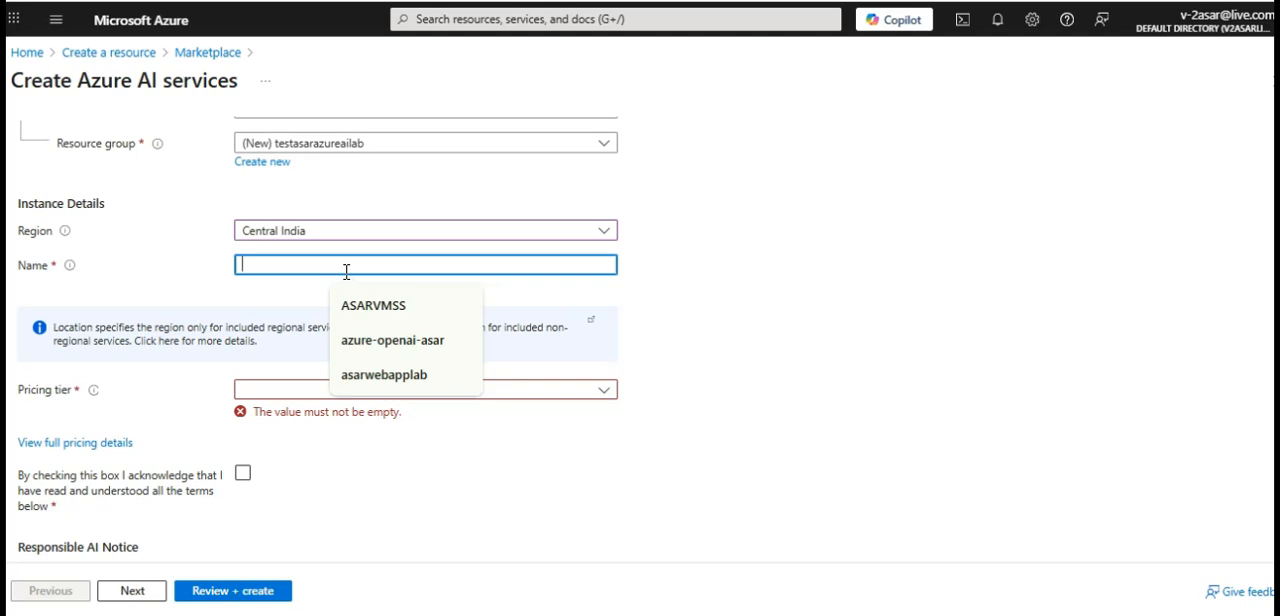
type("asa")
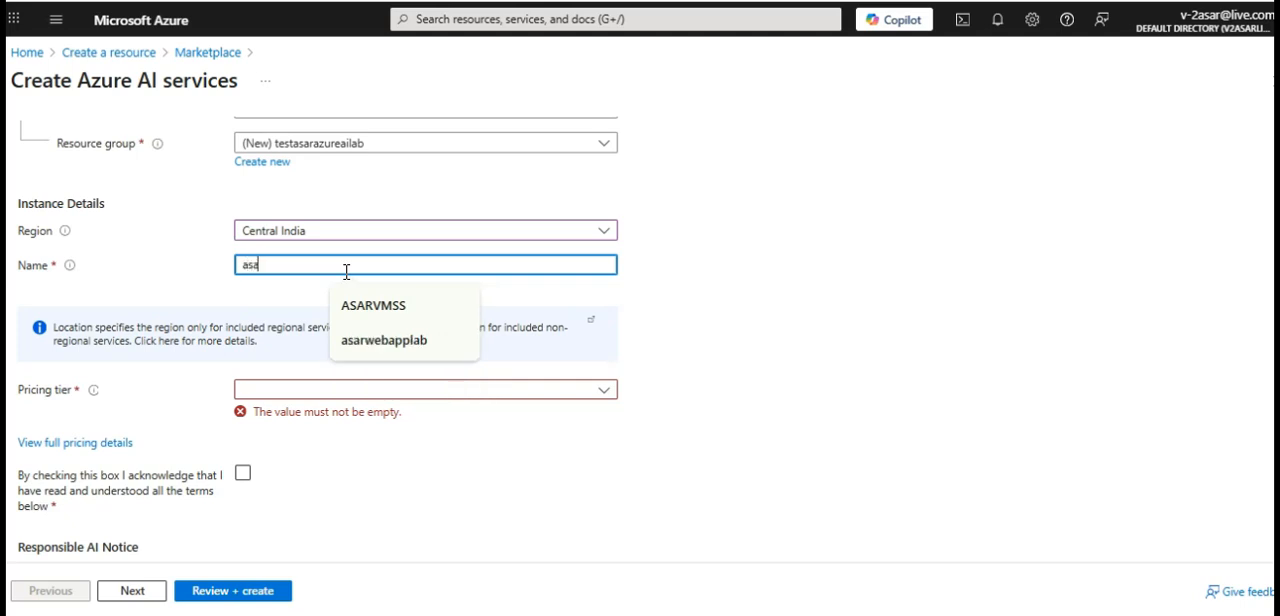
type("razureai")
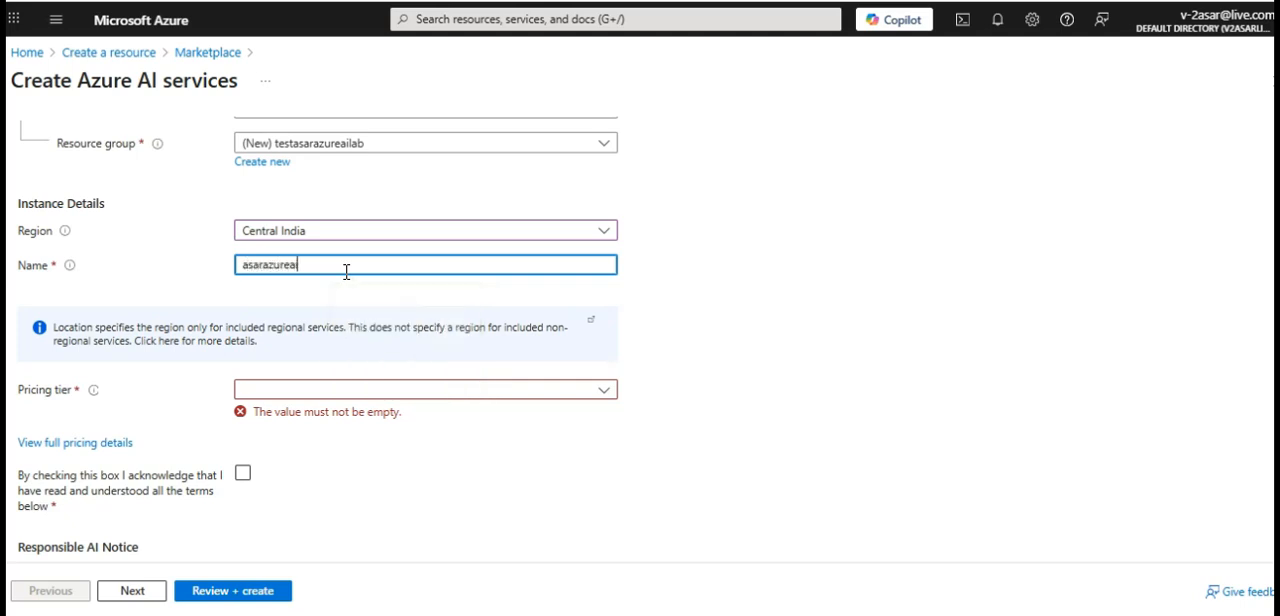
type("msa")
Choose the Standard S0 pricing tier and acknowledge the Responsible AI terms
scroll(346, 272, "down", 2)
scroll(346, 272, "up", 2)
left_click(268, 390)
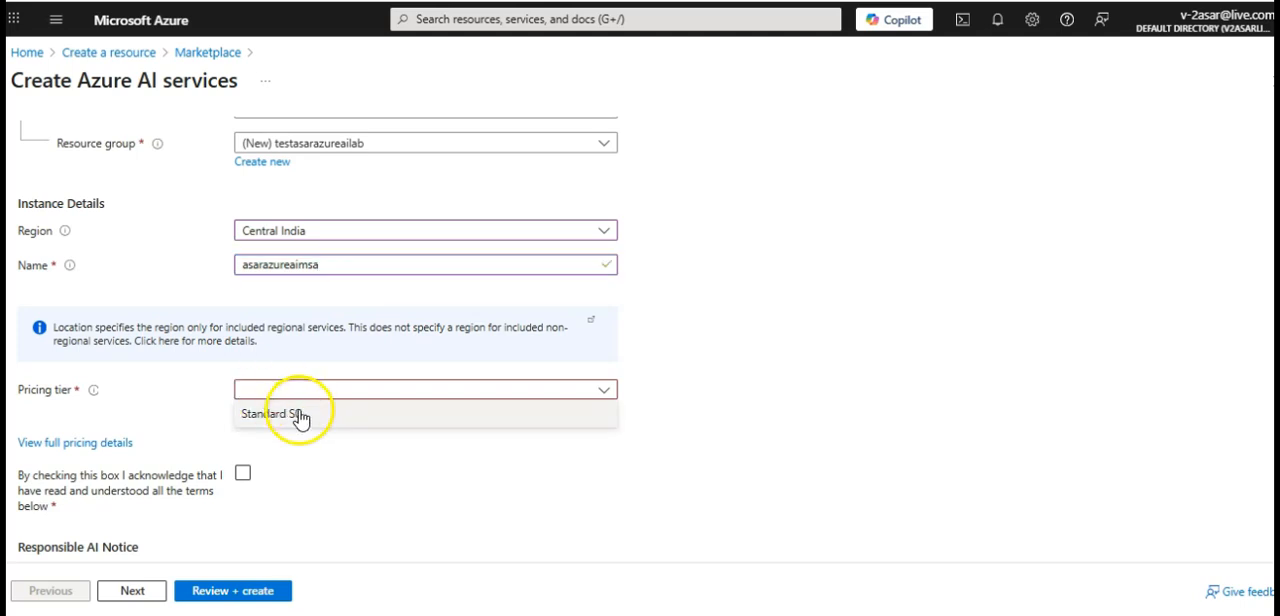
left_click(268, 412)
scroll(305, 419, "down", 1)
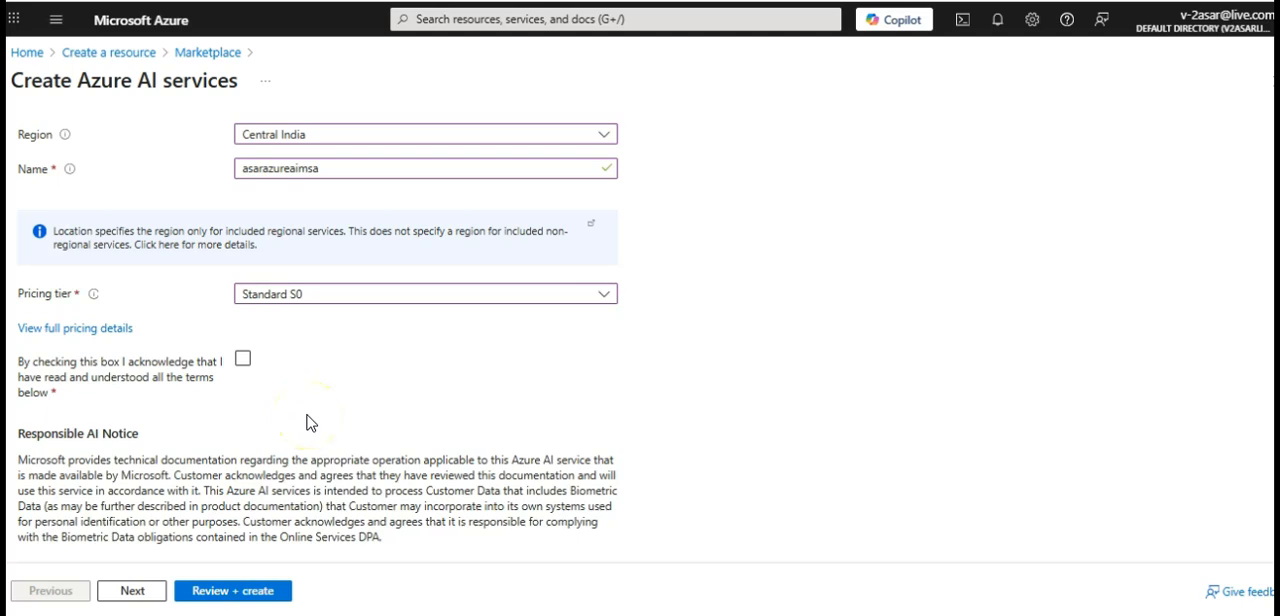
scroll(312, 480, "down", 2)
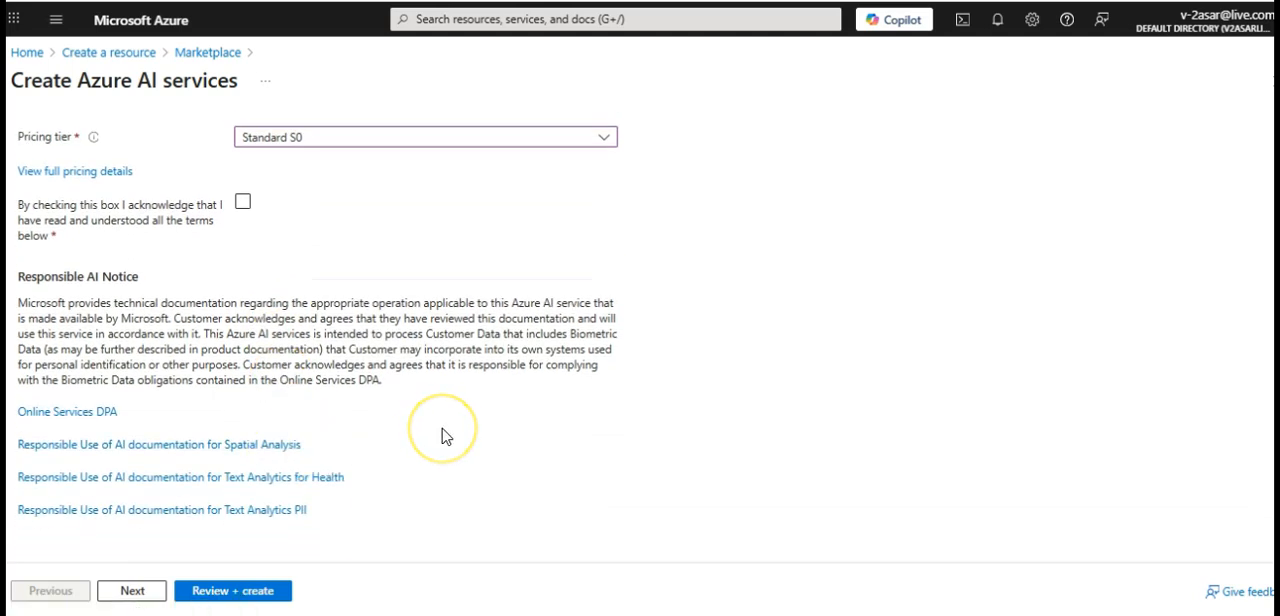
scroll(446, 436, "up", 1)
left_click(242, 297)
scroll(429, 380, "down", 1)
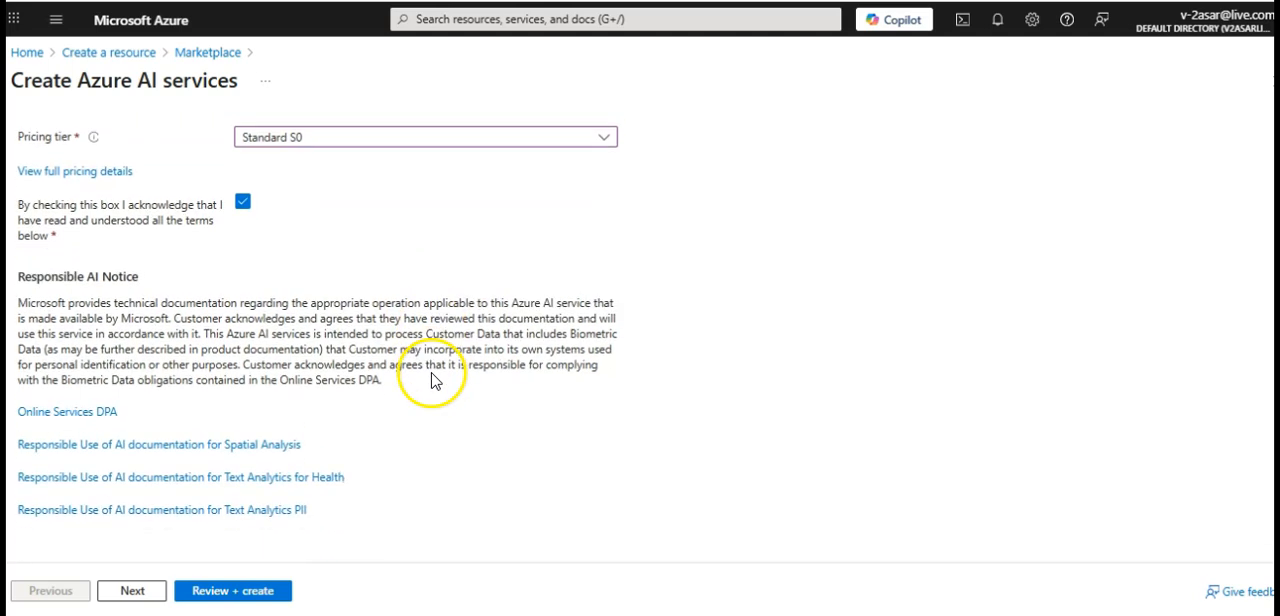
Review the configuration, create the Azure AI services resource and check its deployment notification
left_click(238, 596)
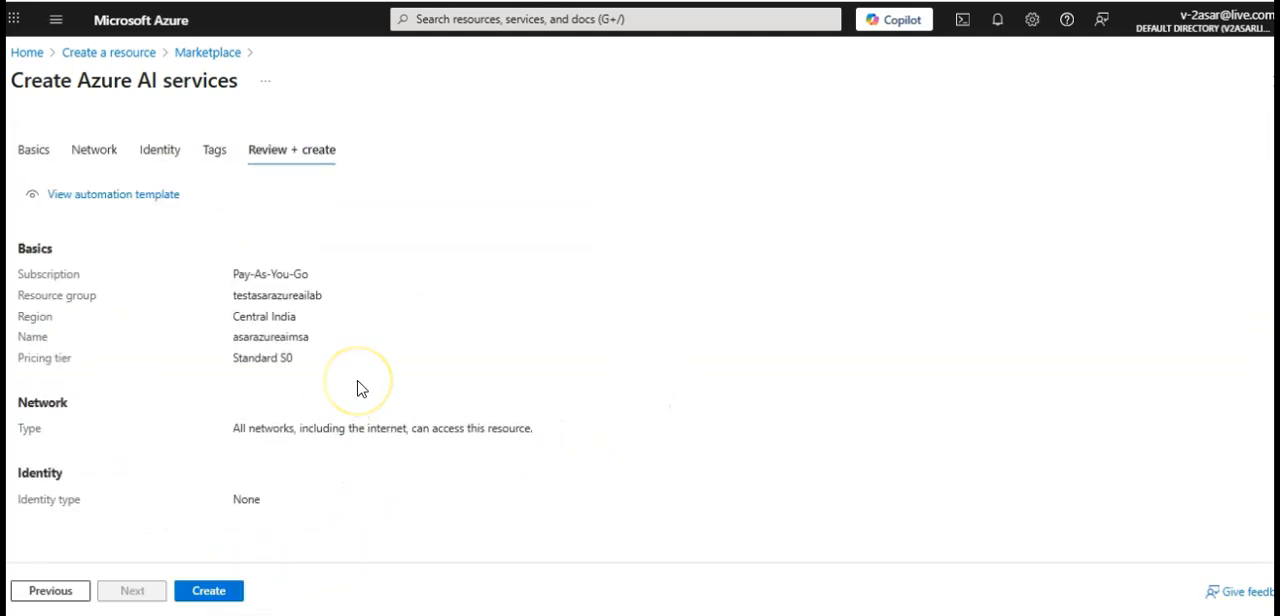
left_click(208, 592)
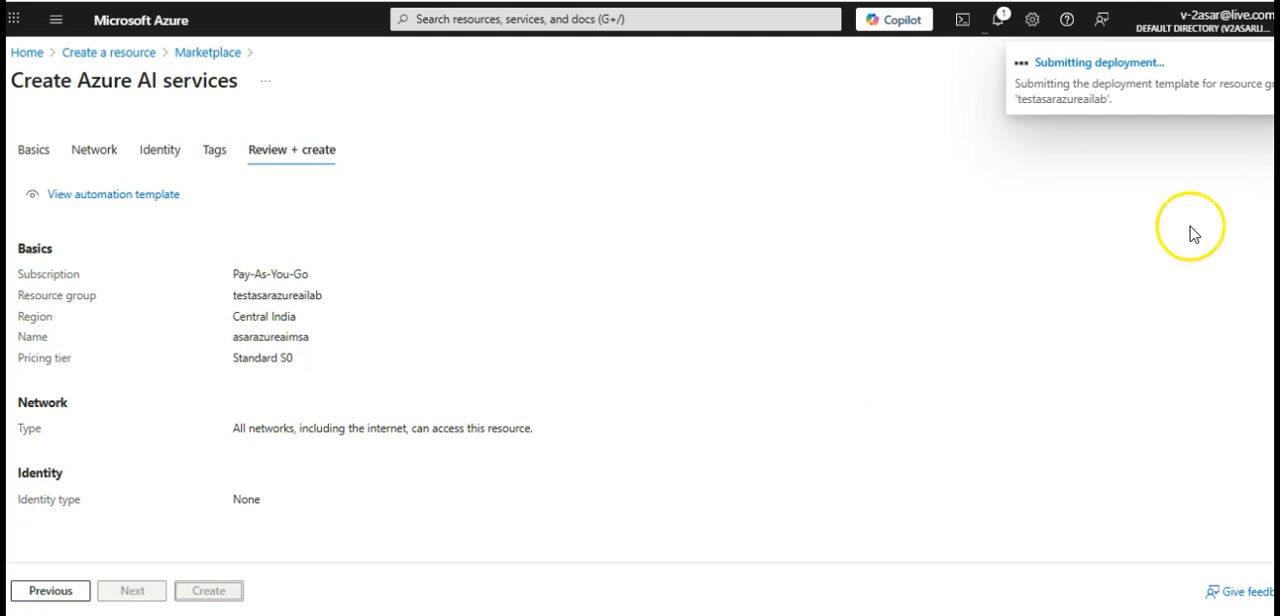
left_click(1078, 84)
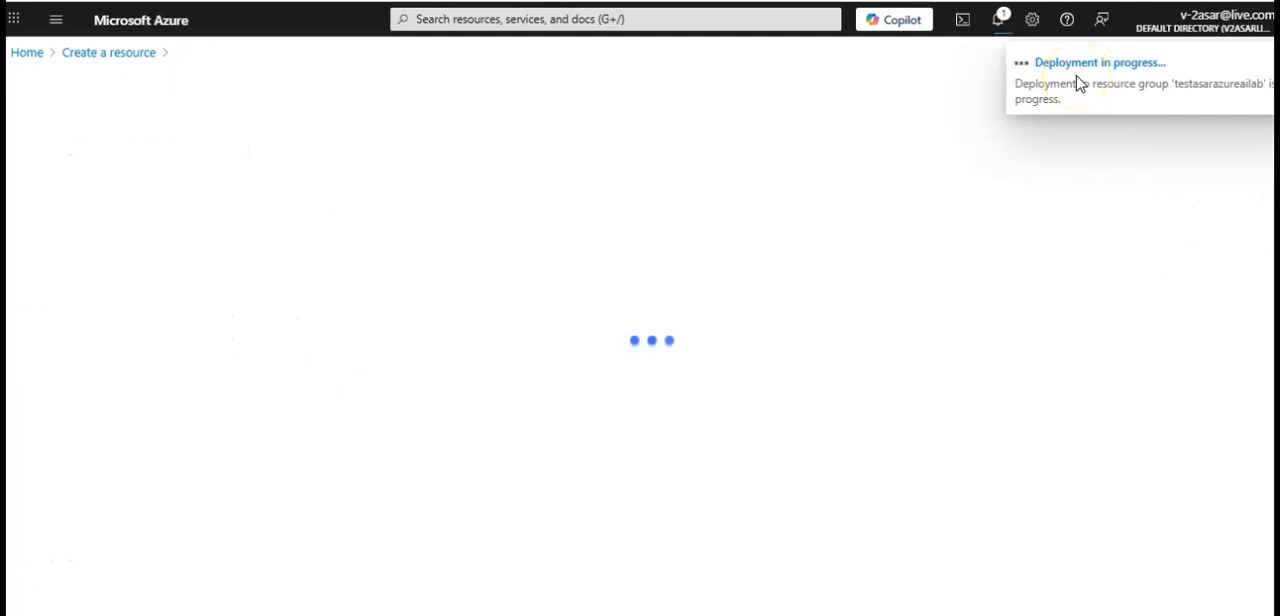
left_click(998, 22)
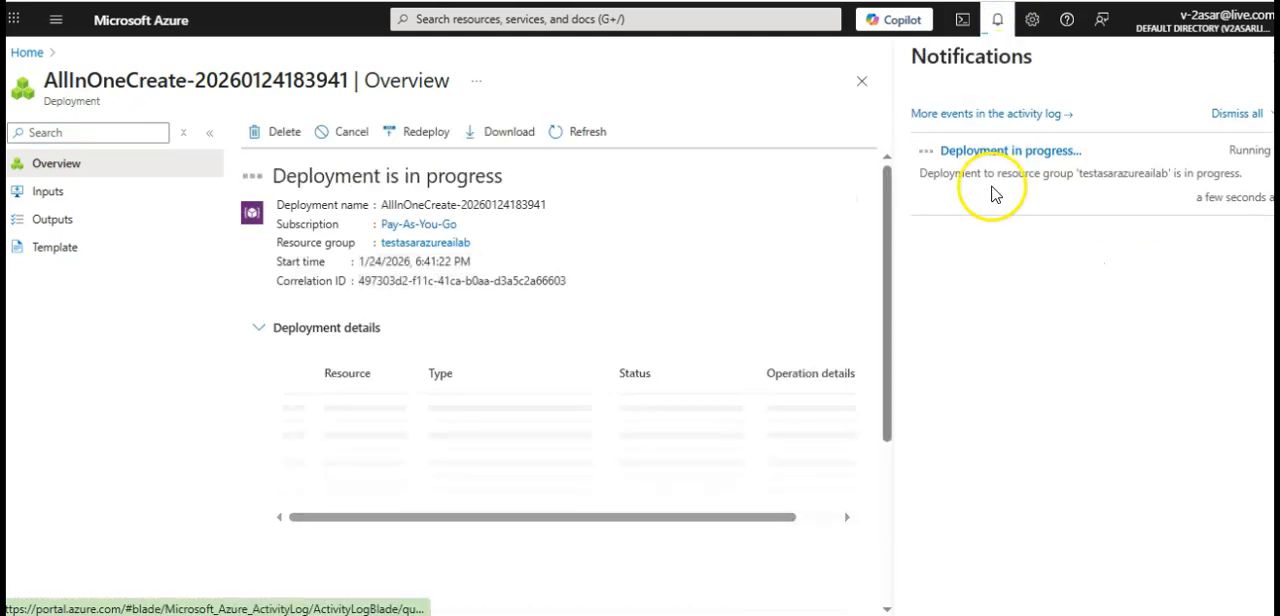
left_click(998, 24)
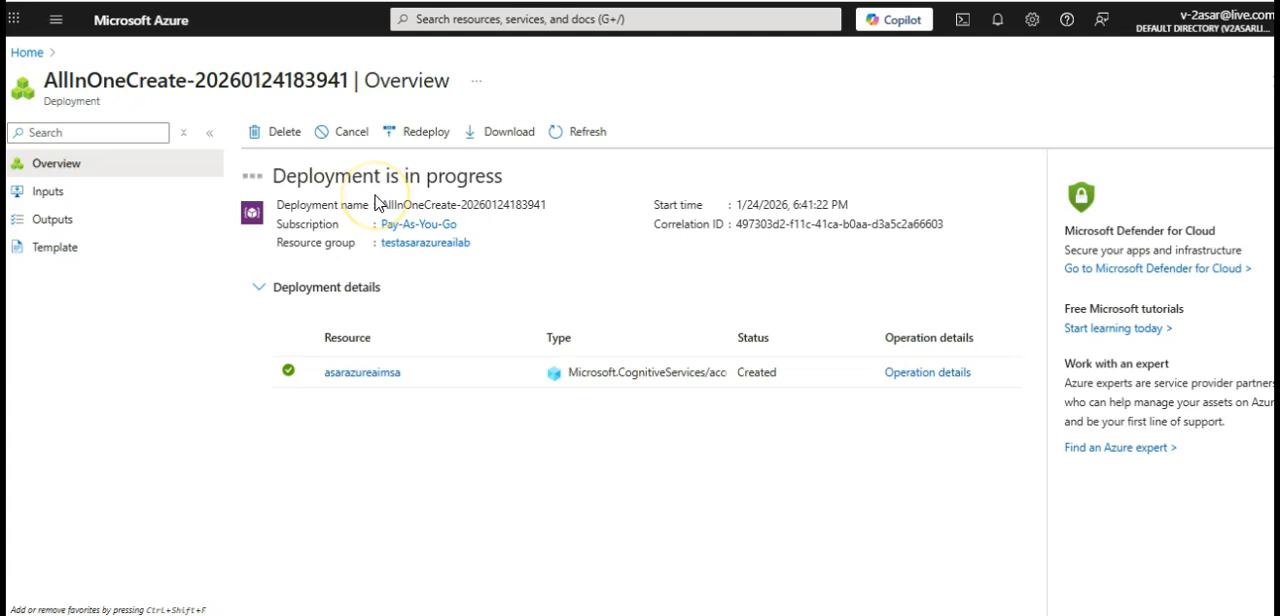
Open the asarazureaimsa resource from its resource group and go to its keys and endpoint details
left_click(330, 364)
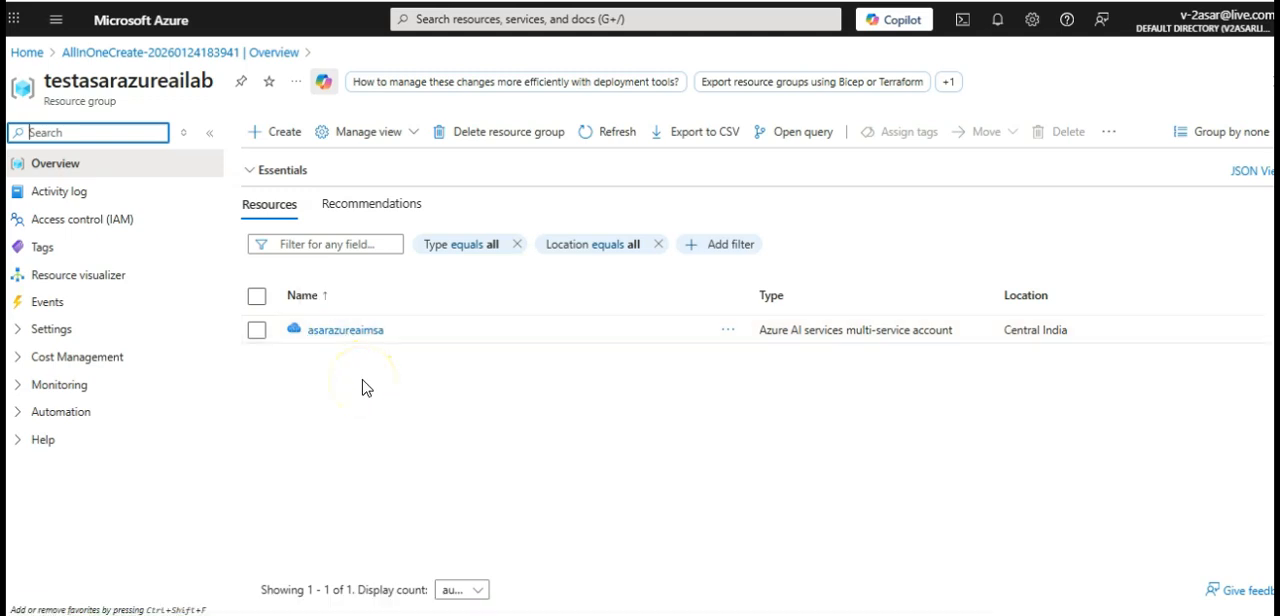
left_click(340, 330)
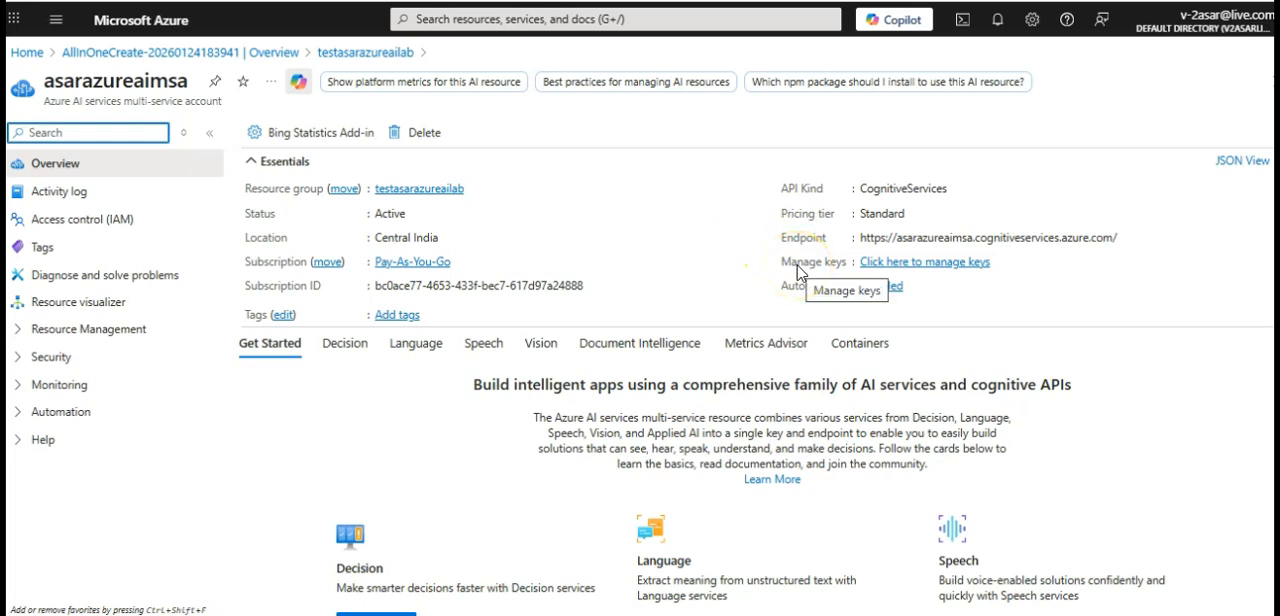
left_click(904, 263)
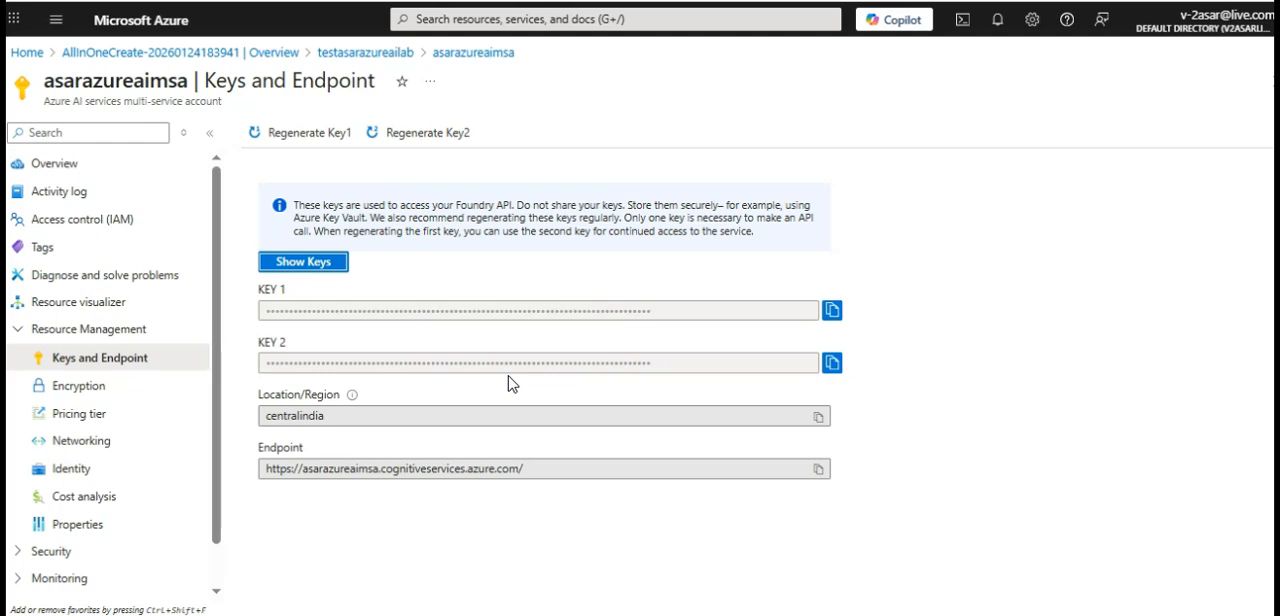
Look through the resource's Encryption, Pricing tier, Networking and Cost analysis pages
left_click(100, 386)
scroll(105, 398, "down", 1)
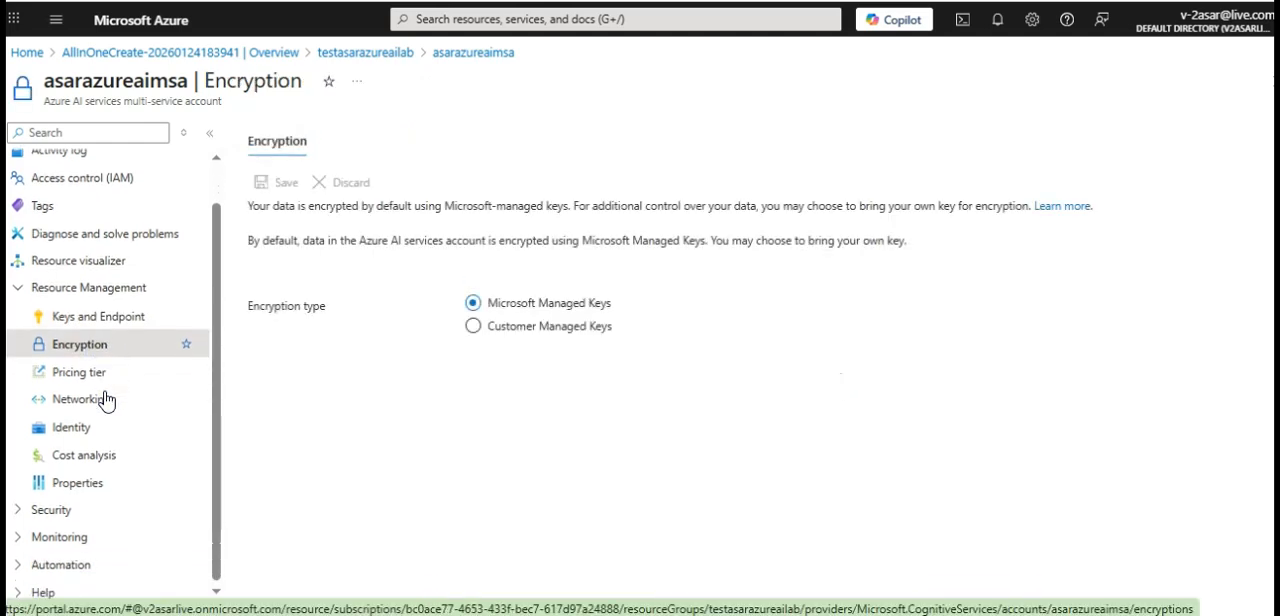
left_click(90, 372)
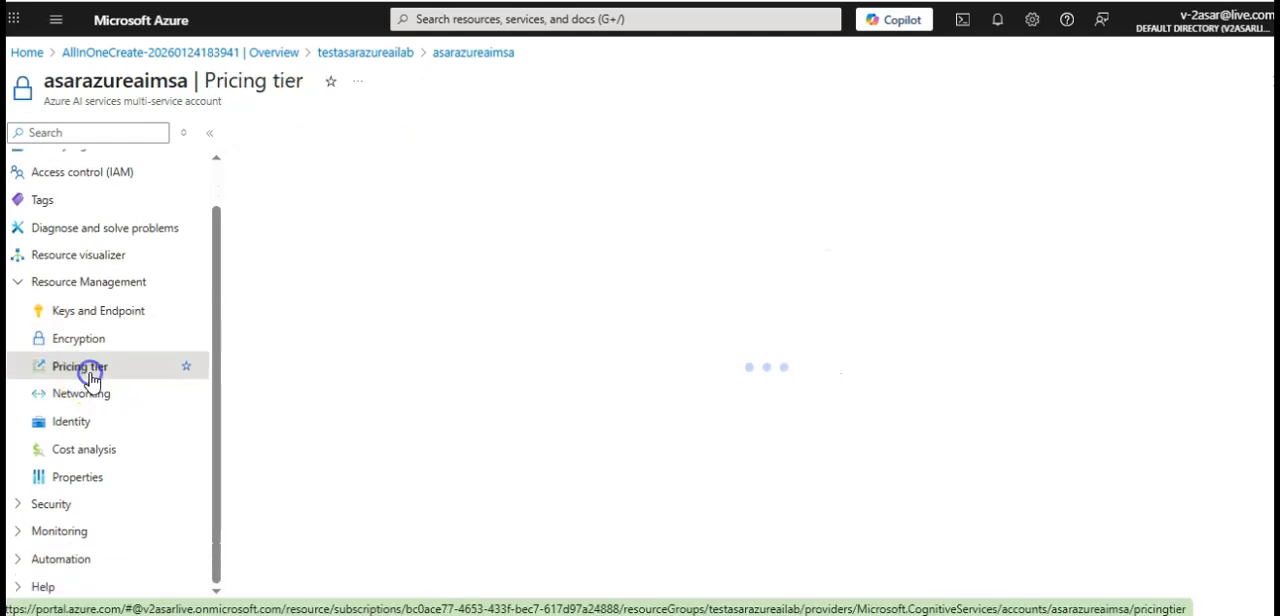
left_click(90, 396)
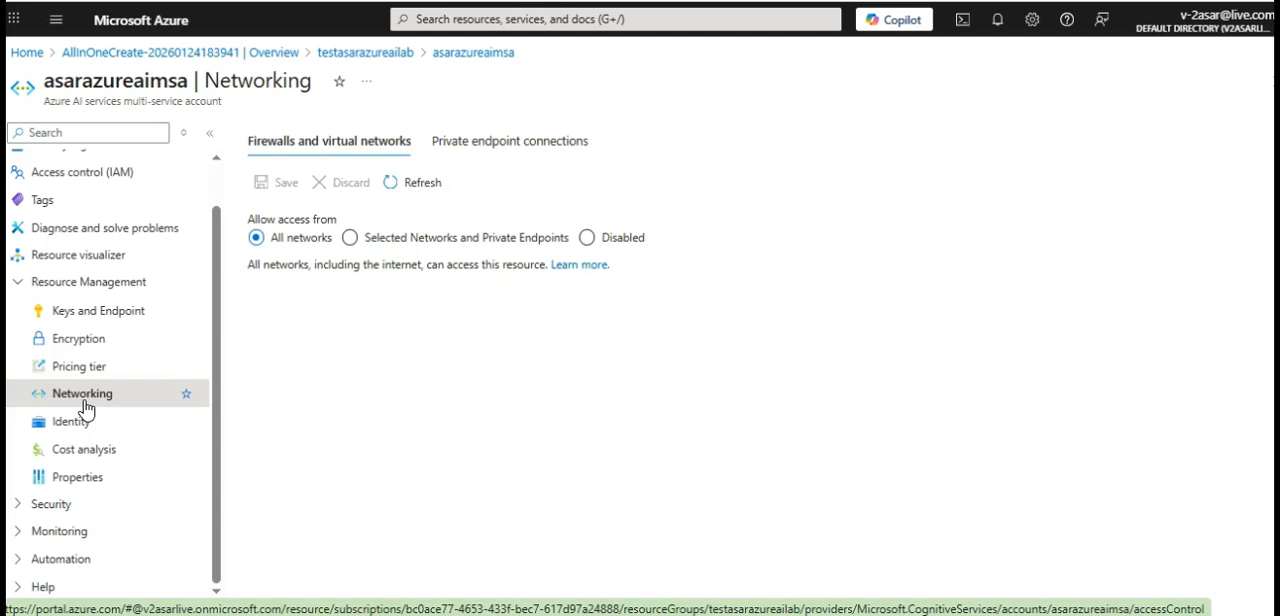
left_click(72, 421)
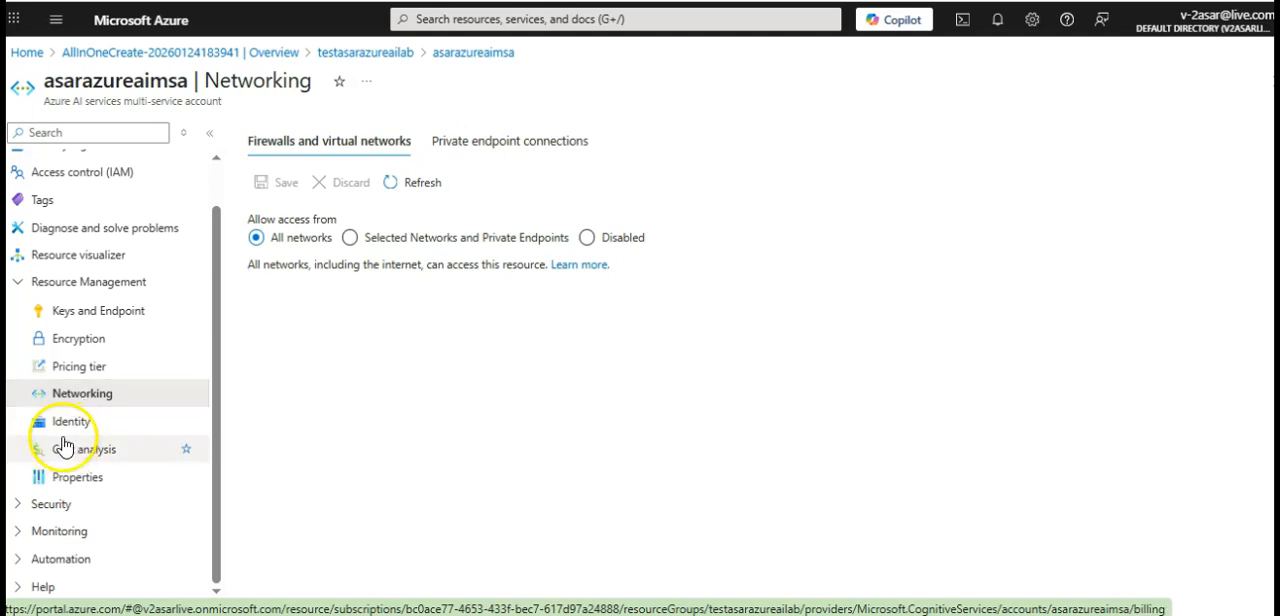
left_click(72, 452)
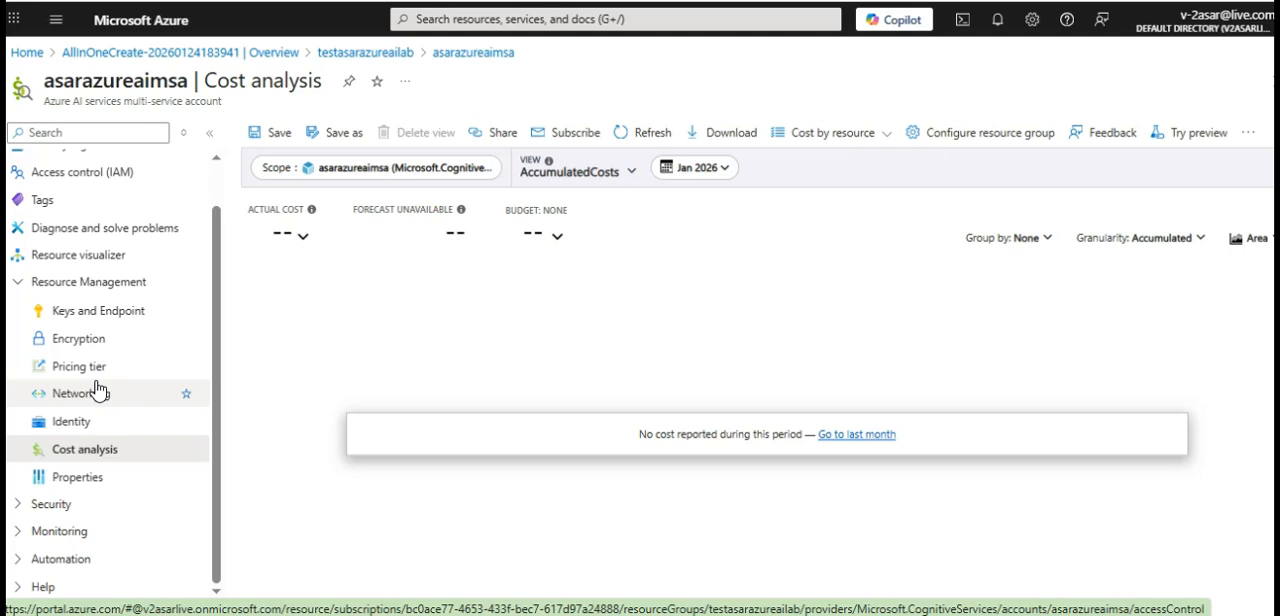
Expand the resource's Monitoring options and view its Alerts page
left_click(97, 411)
left_click(73, 533)
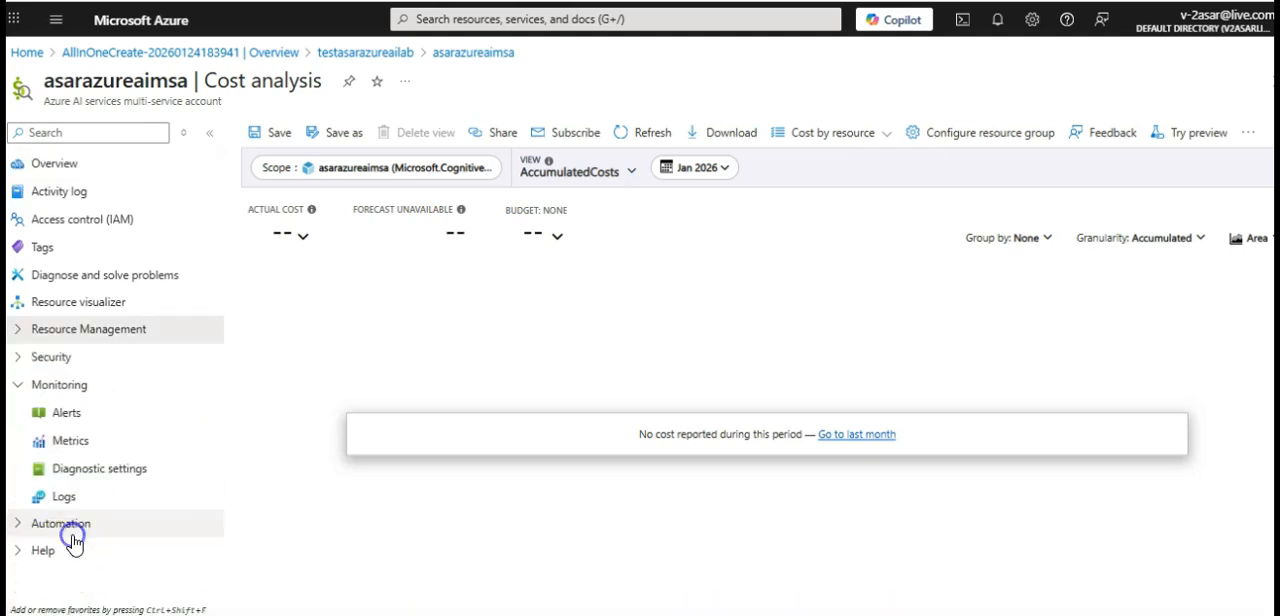
left_click(68, 416)
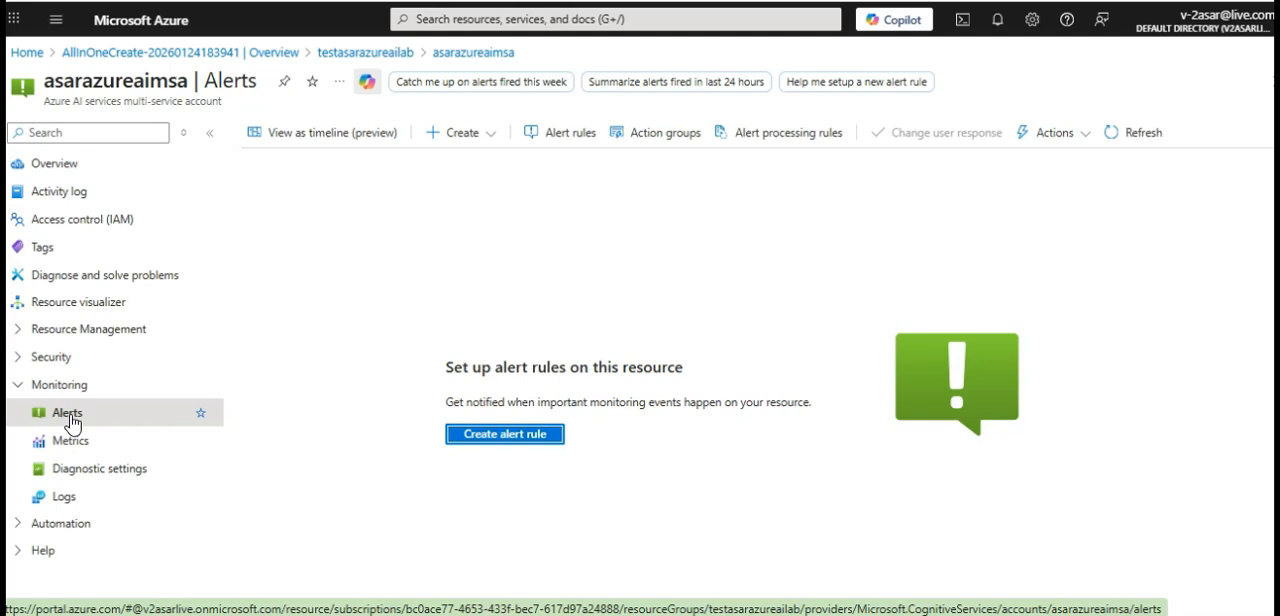
Set network access to Selected Networks and Private Endpoints and inspect the virtual network and firewall options
left_click(120, 329)
left_click(75, 440)
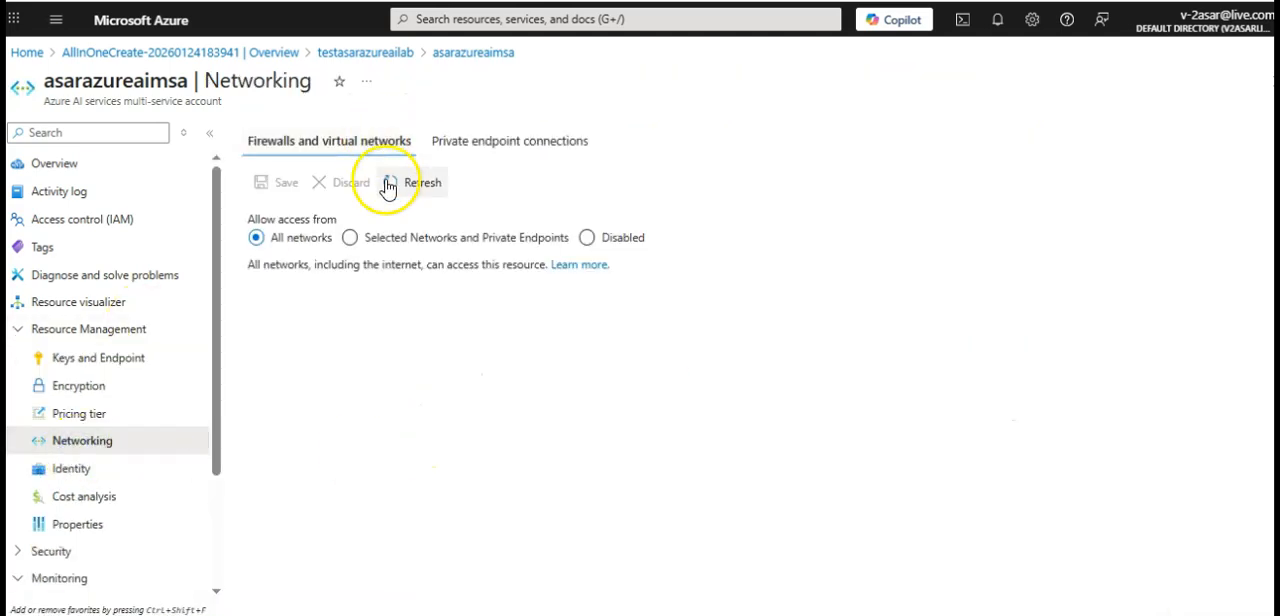
left_click(415, 238)
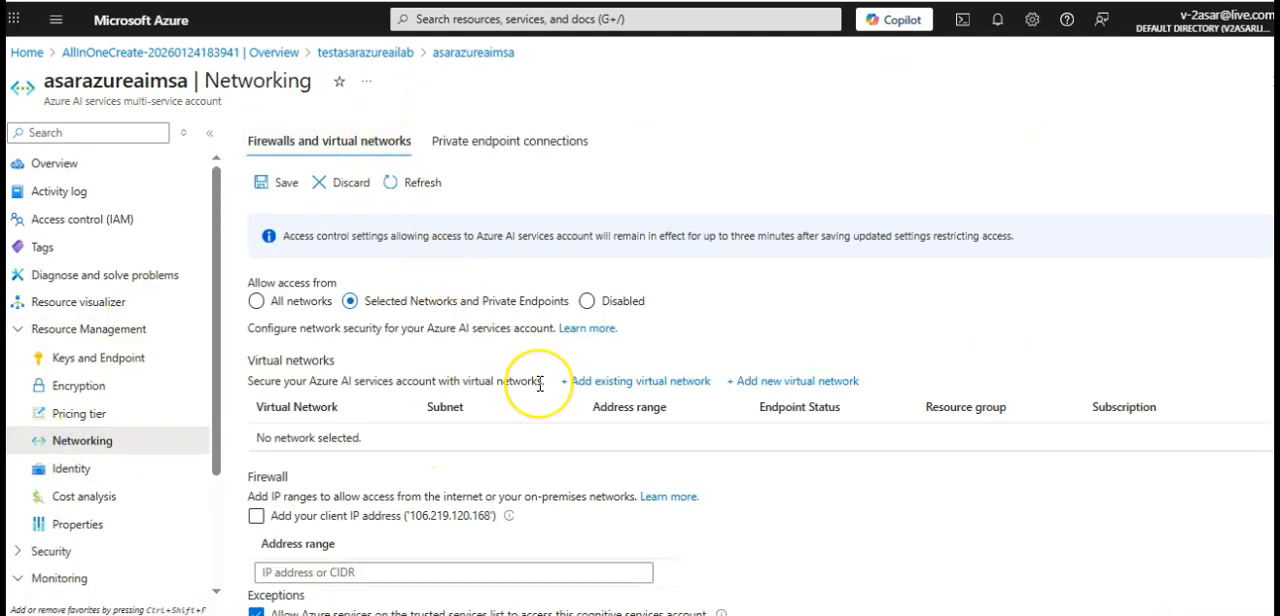
scroll(540, 383, "down", 1)
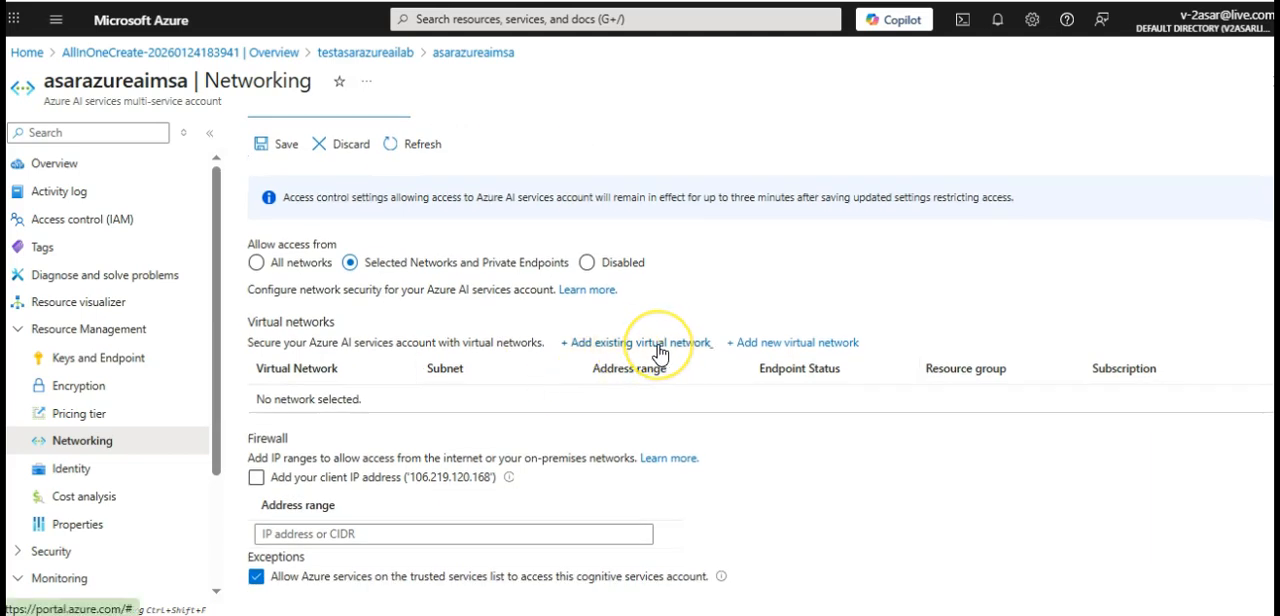
left_click(767, 347)
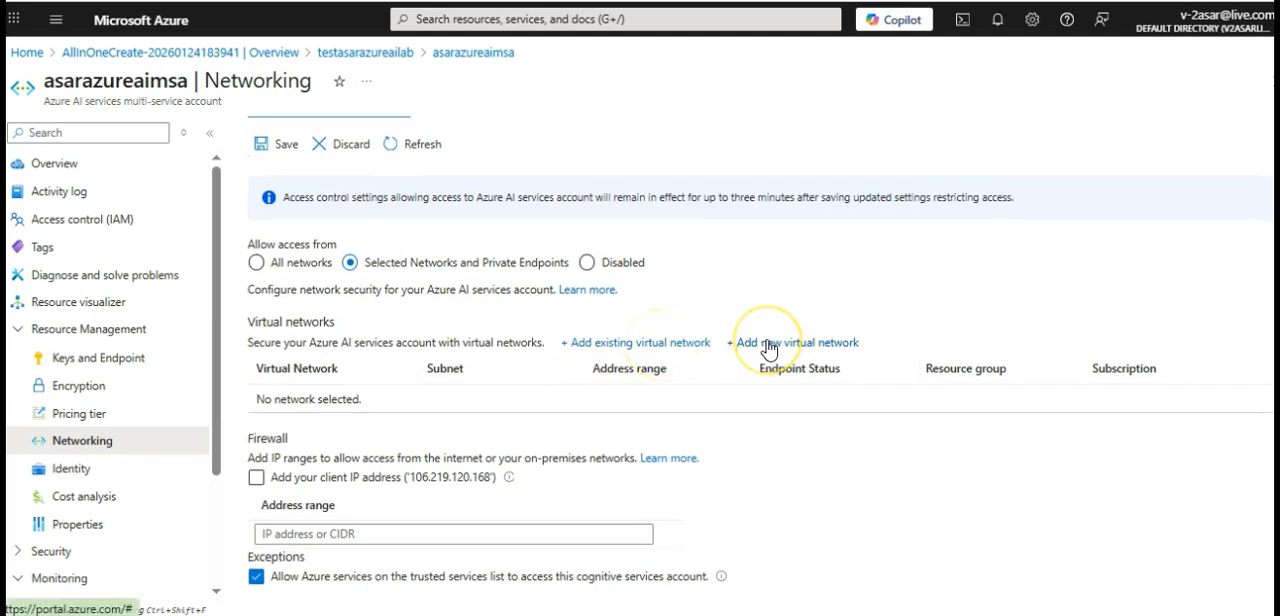
left_click(345, 535)
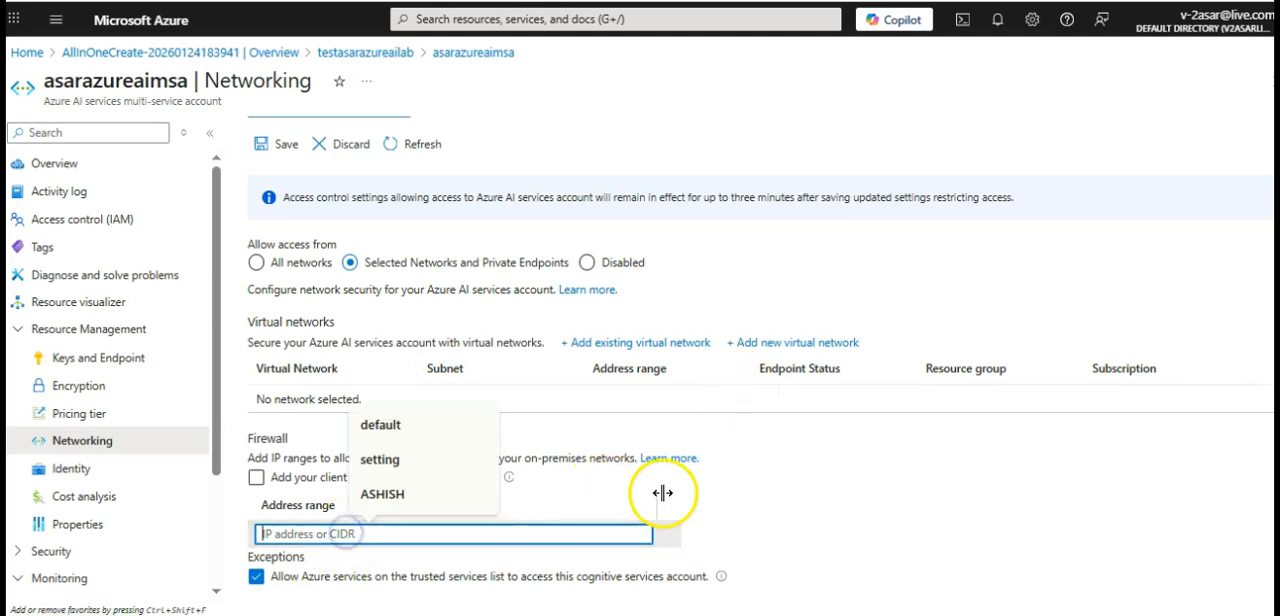
left_click(745, 477)
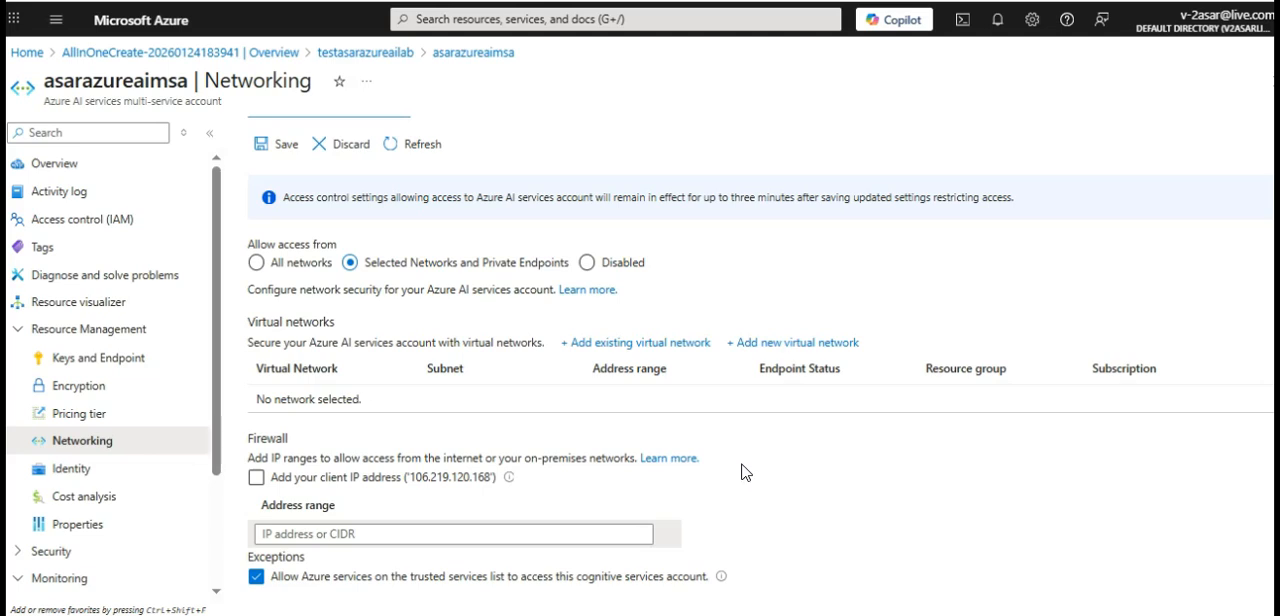
Try the Disabled network access option and return the access setting to All networks
scroll(744, 472, "up", 1)
left_click(622, 301)
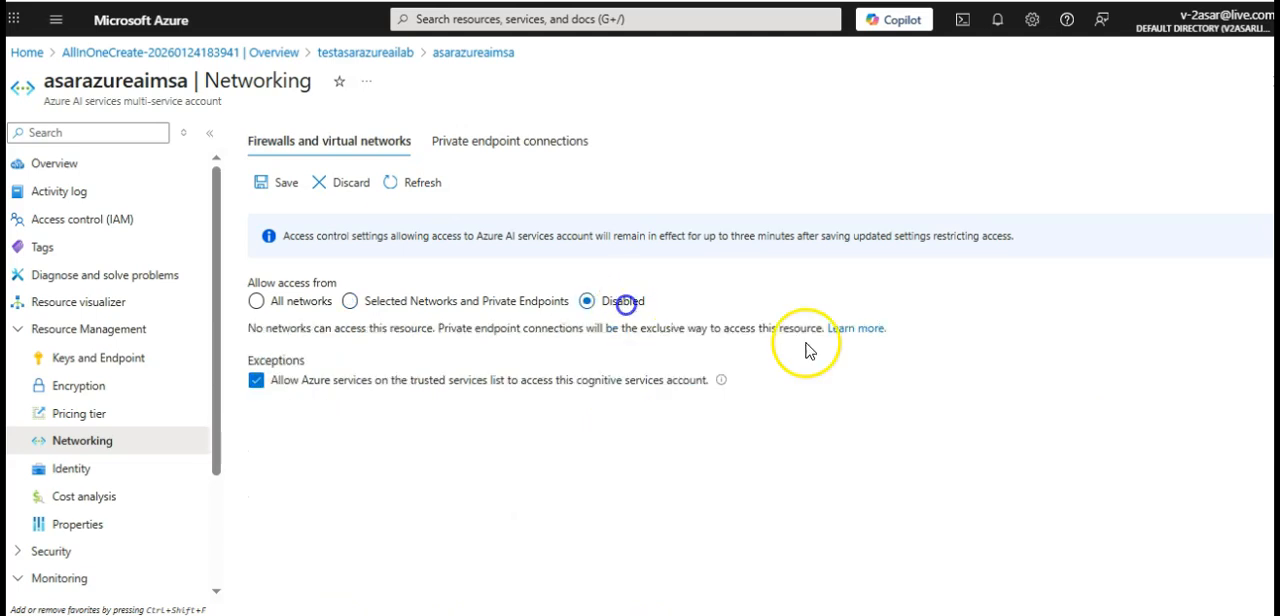
left_click(257, 301)
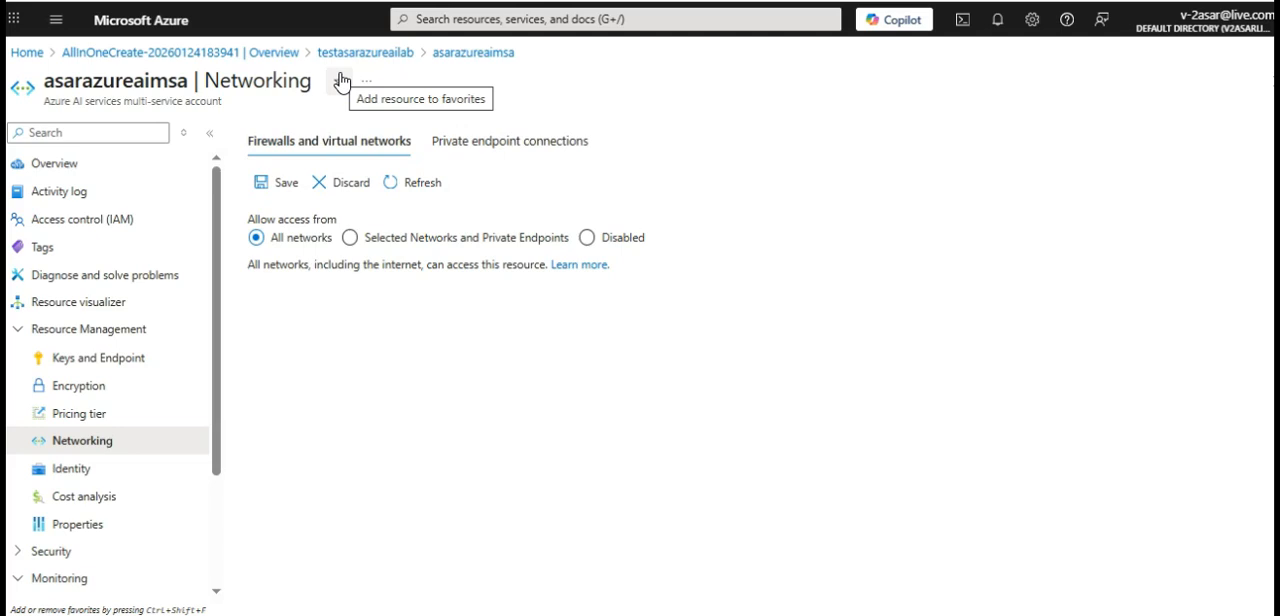
Open the autoscale settings from the resource's Overview, try the Enabled option, return it to Disabled and close the settings without saving
left_click(58, 168)
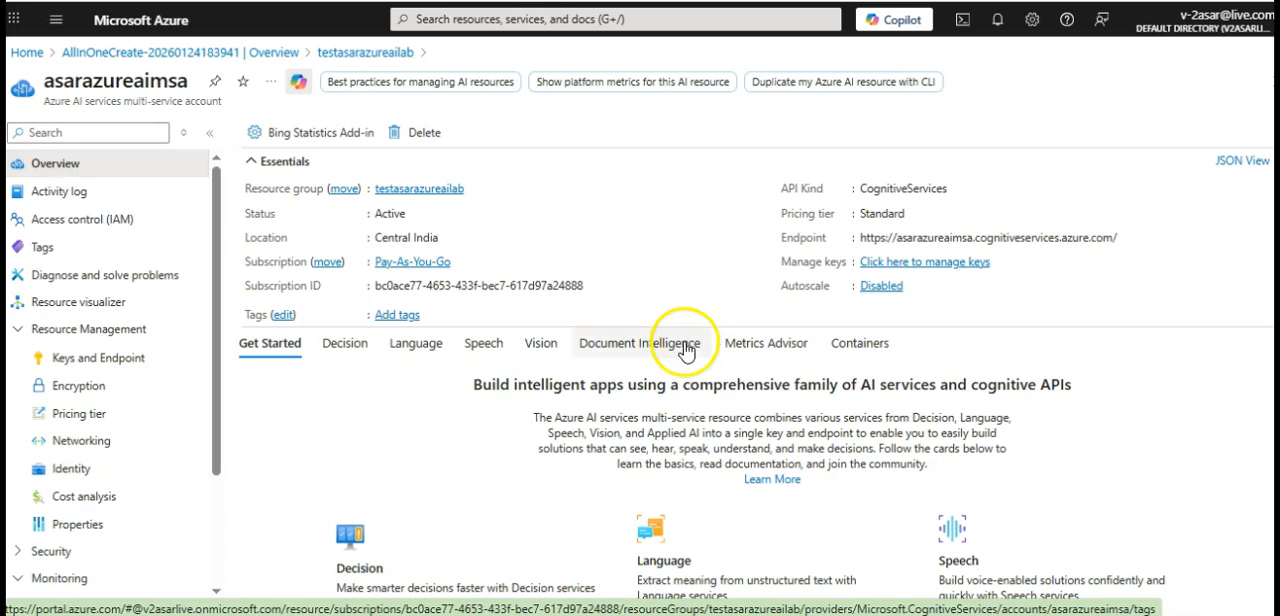
left_click(880, 286)
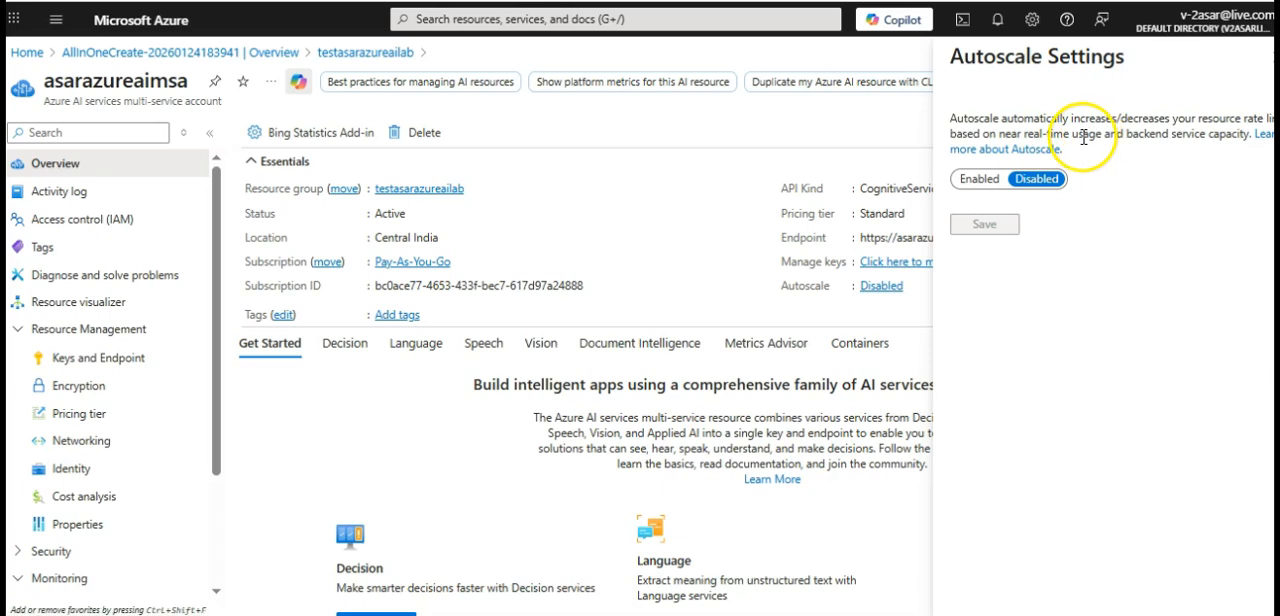
left_click(975, 179)
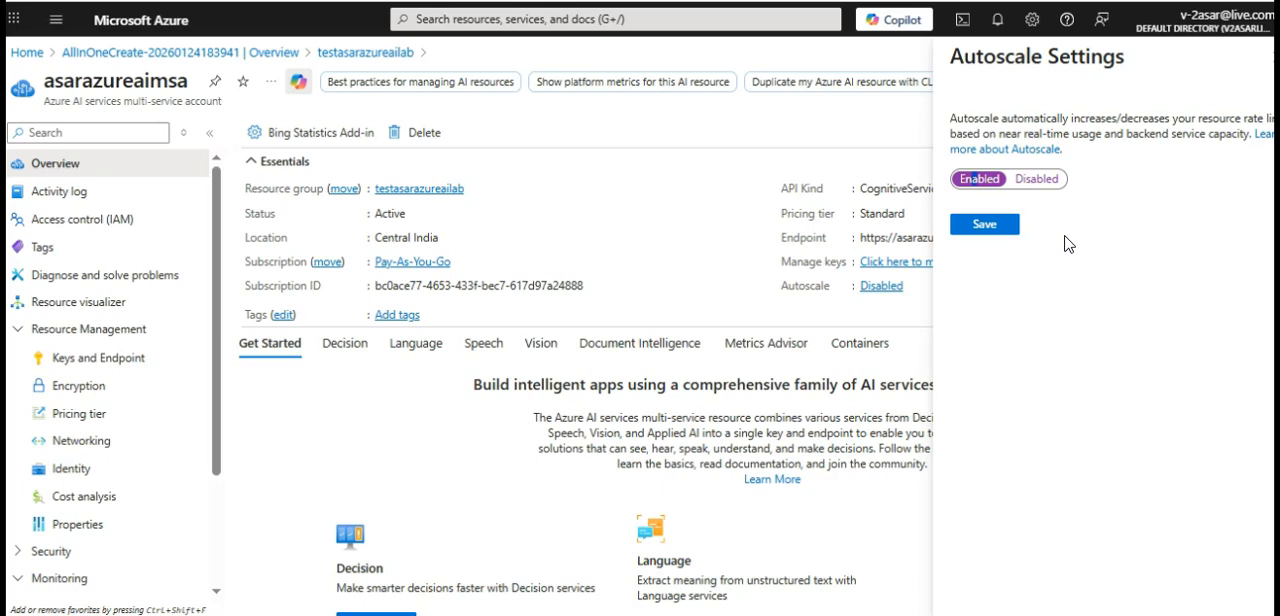
left_click(1034, 179)
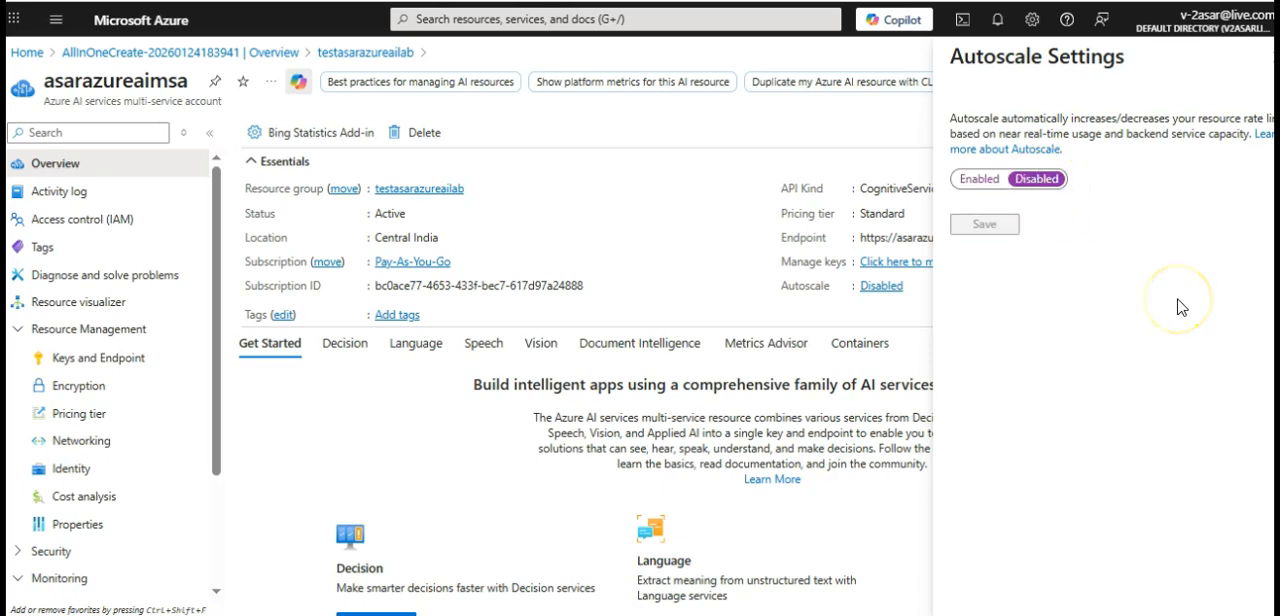
left_click(1268, 56)
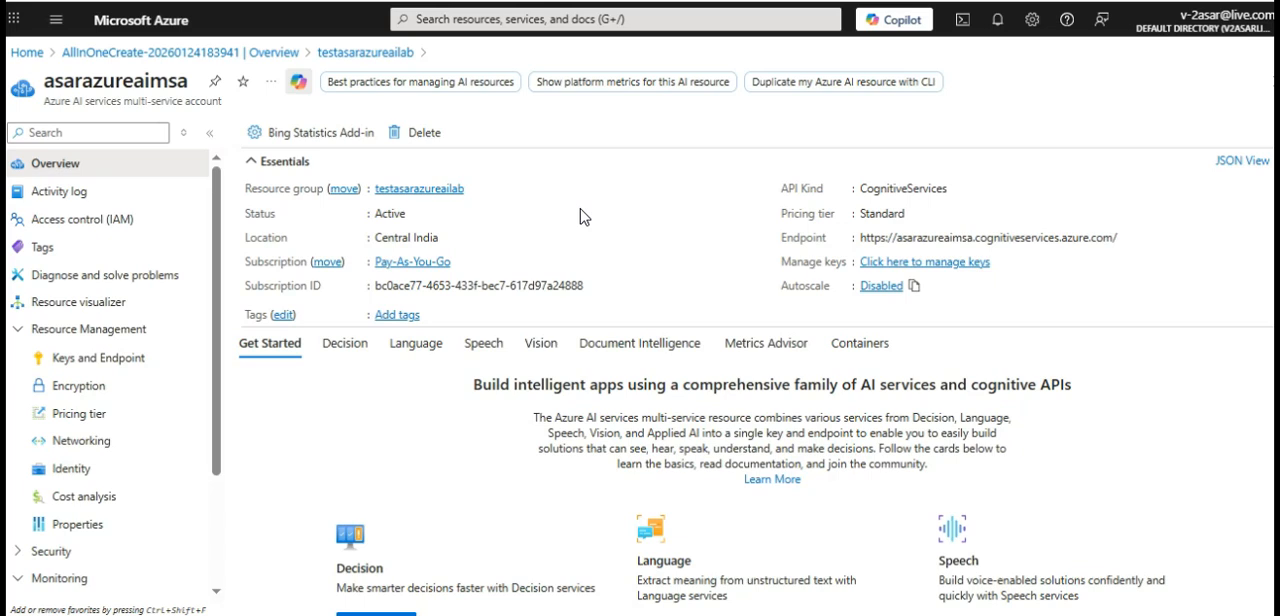
left_click(695, 394)
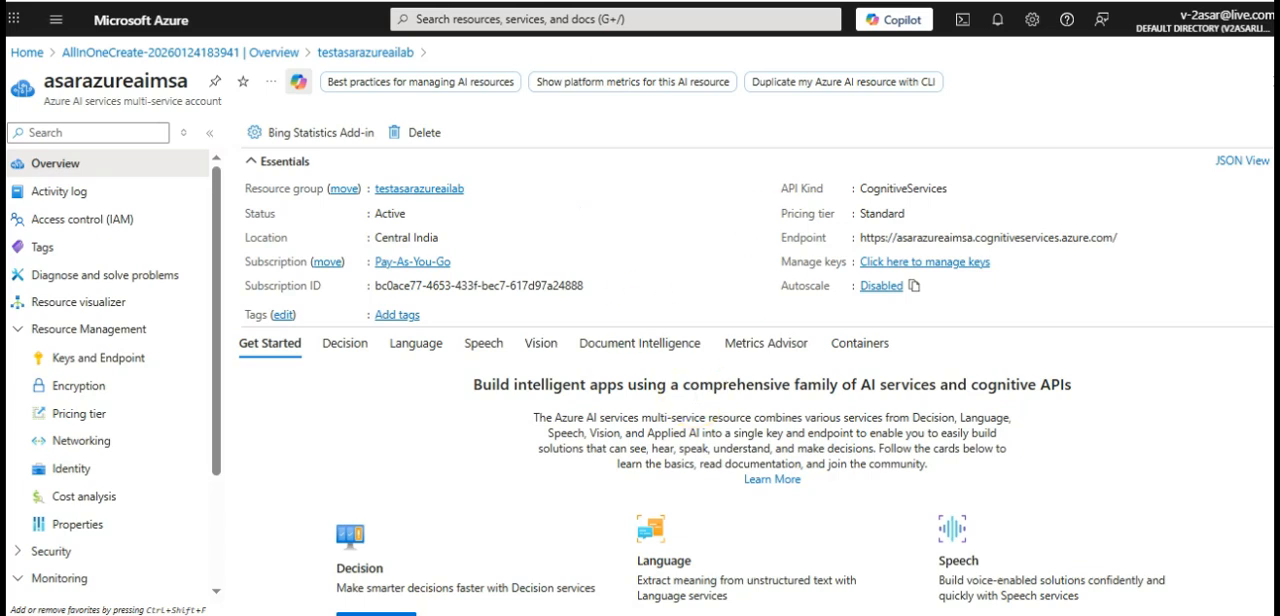